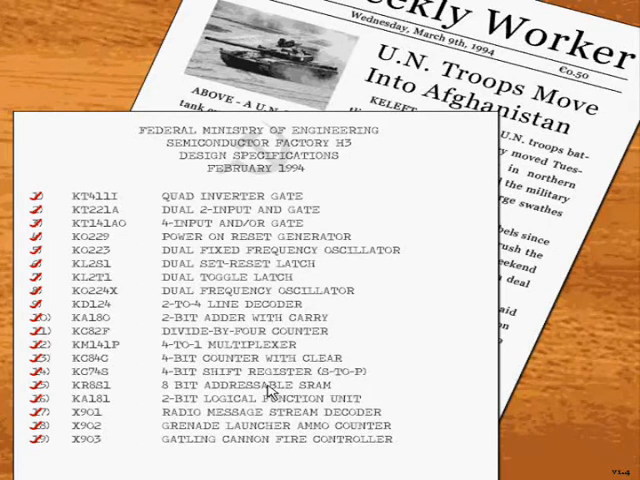
Step: Open the KR8S1 8 bit addressable SRAM specification from the design list
{"action": "left_click", "coordinate": [270, 386]}
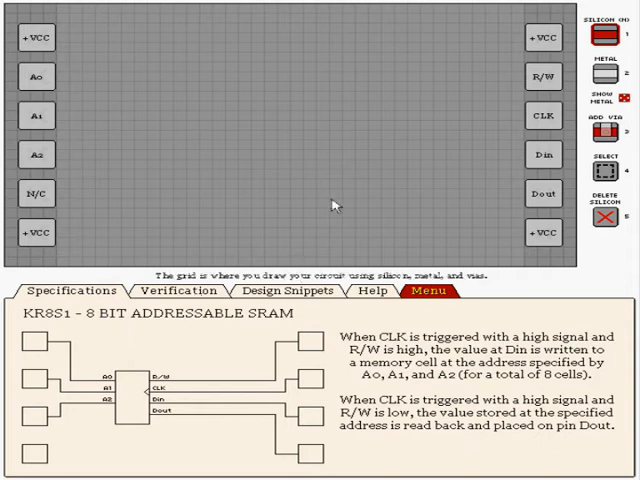
{"action": "mouse_move", "coordinate": [310, 145]}
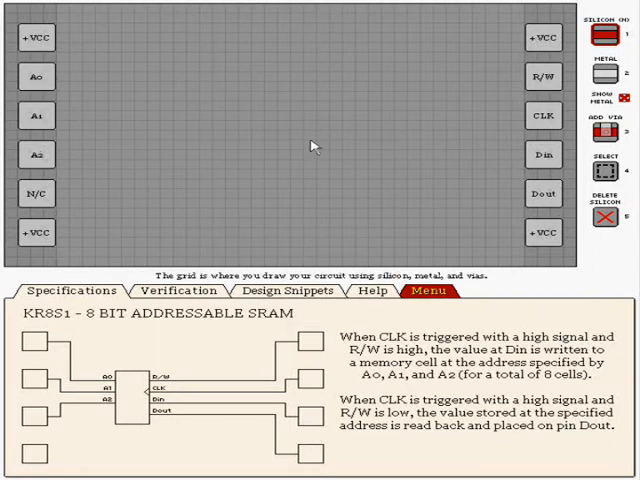
{"action": "left_click", "coordinate": [178, 291]}
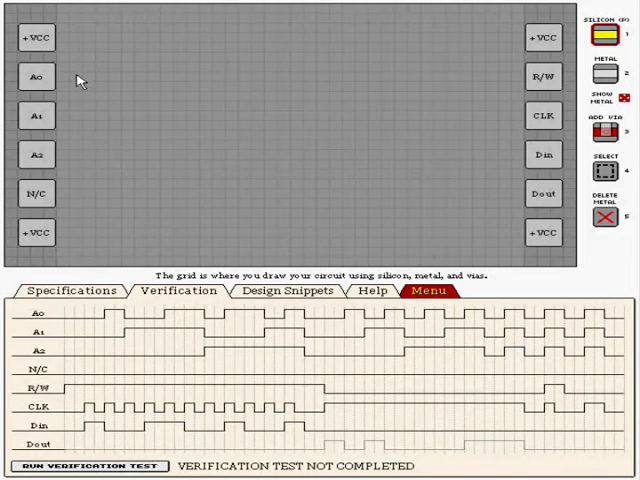
Step: Draw crossing P/N silicon gates beside the A0 and N/C pads and one below N/C
{"action": "left_click_drag", "start_coordinate": [72, 77], "coordinate": [105, 77]}
{"action": "left_click", "coordinate": [88, 85]}
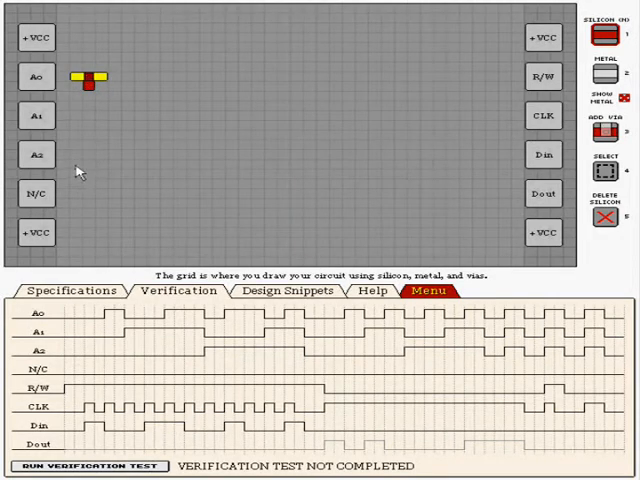
{"action": "left_click_drag", "start_coordinate": [72, 193], "coordinate": [100, 194]}
{"action": "key", "text": "1"}
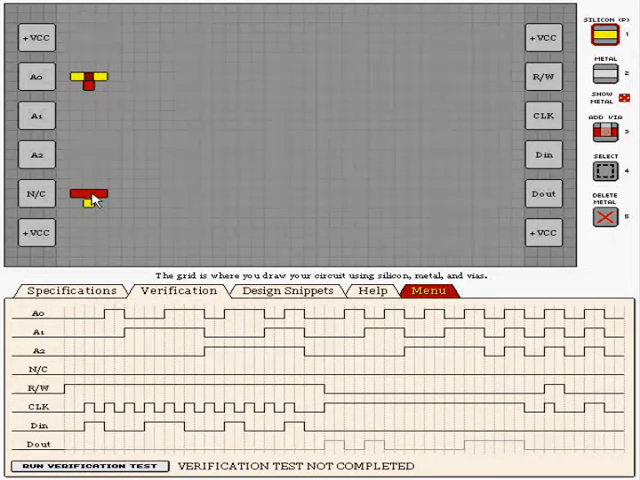
{"action": "left_click", "coordinate": [88, 201]}
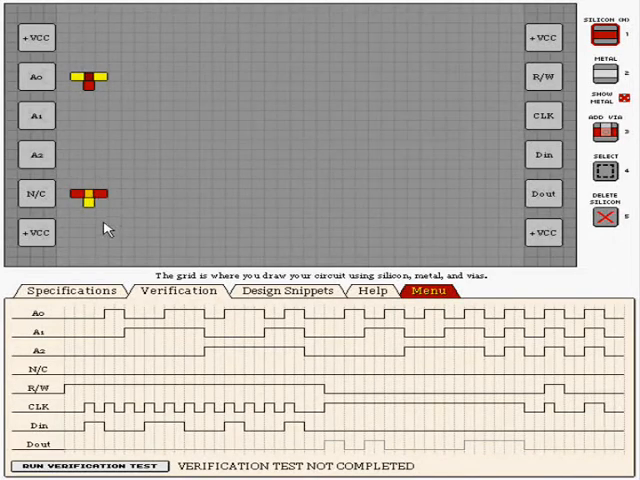
{"action": "left_click_drag", "start_coordinate": [104, 224], "coordinate": [125, 226]}
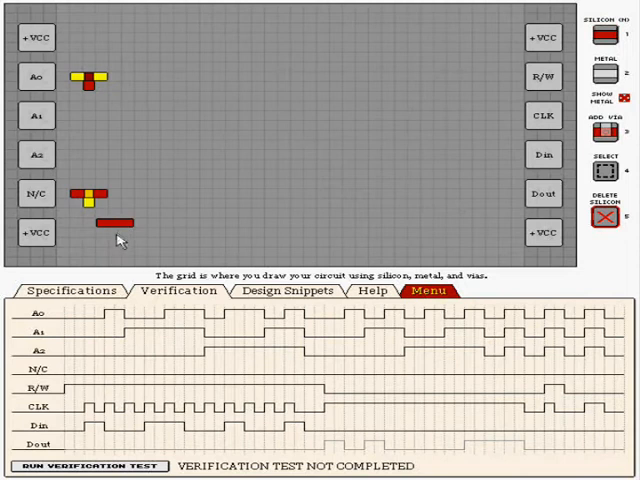
{"action": "key", "text": "1"}
{"action": "left_click", "coordinate": [115, 230]}
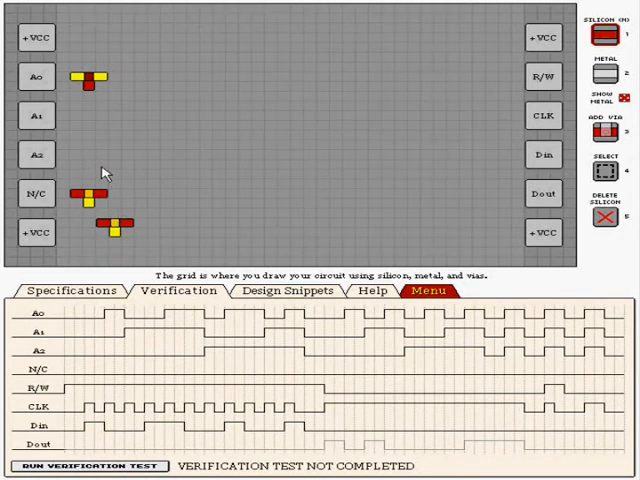
Step: Add T-shaped gates beside the A2 and A1 pads and above the A0 gate
{"action": "left_click_drag", "start_coordinate": [100, 166], "coordinate": [130, 166]}
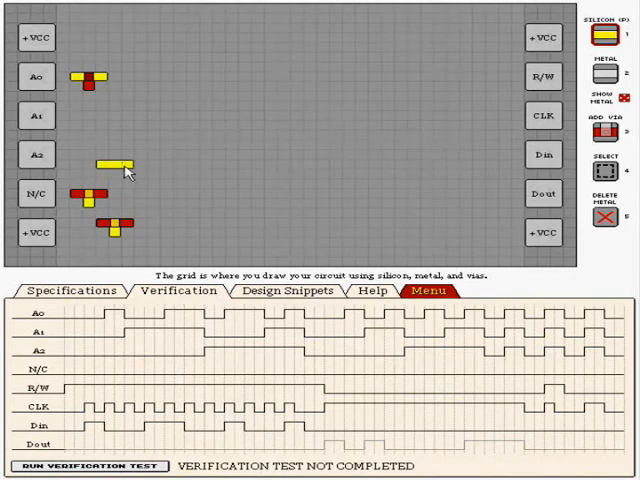
{"action": "left_click", "coordinate": [115, 174]}
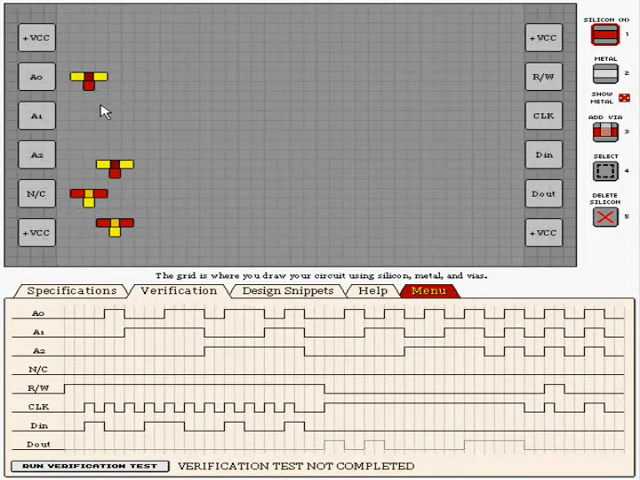
{"action": "left_click_drag", "start_coordinate": [100, 107], "coordinate": [130, 107]}
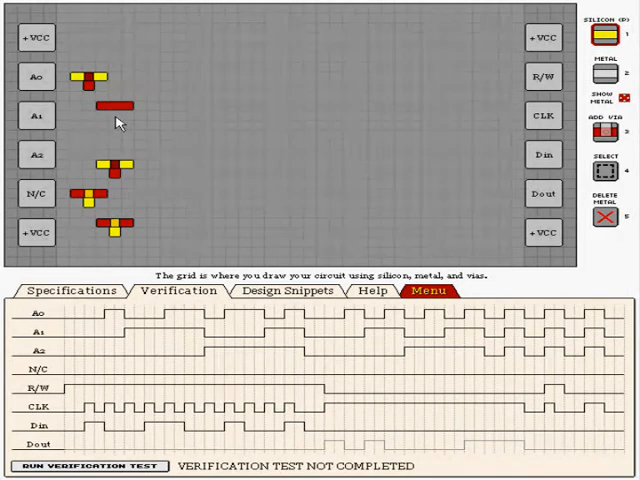
{"action": "left_click", "coordinate": [117, 118]}
{"action": "left_click_drag", "start_coordinate": [100, 47], "coordinate": [130, 47]}
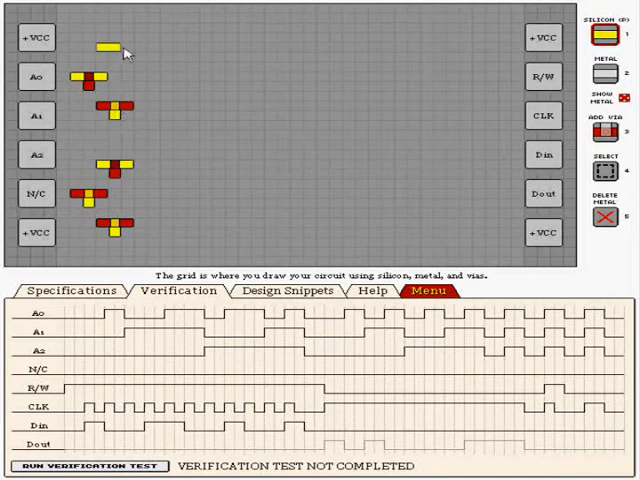
{"action": "left_click", "coordinate": [116, 57]}
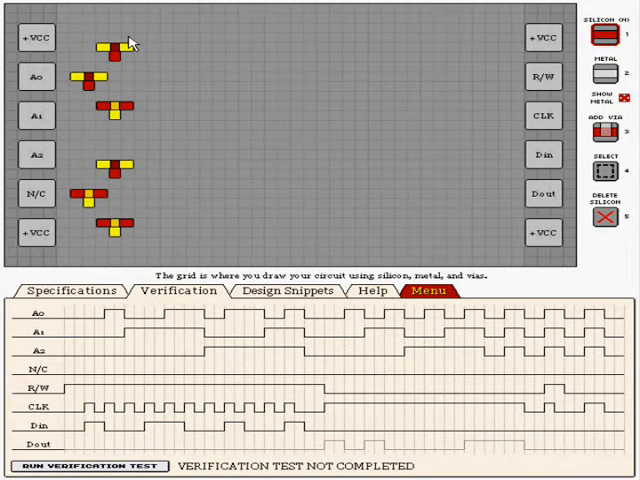
Step: Build the next column: a top P bar, an N bar, and a P bar between the A0 and A1 rows, each crossed
{"action": "key", "text": "Tab"}
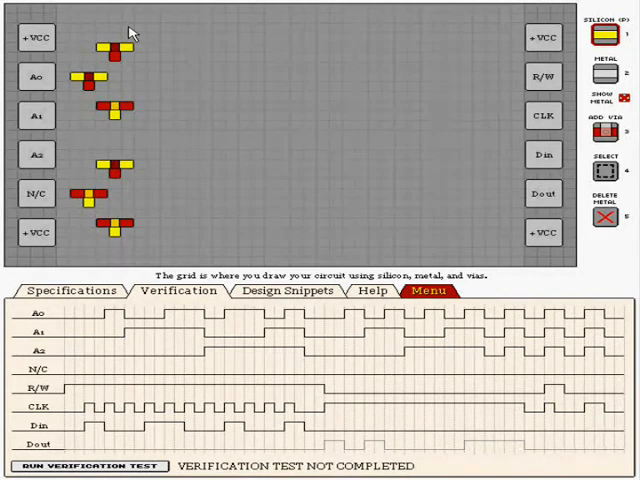
{"action": "left_click_drag", "start_coordinate": [126, 27], "coordinate": [157, 27]}
{"action": "key", "text": "Tab"}
{"action": "left_click", "coordinate": [140, 37]}
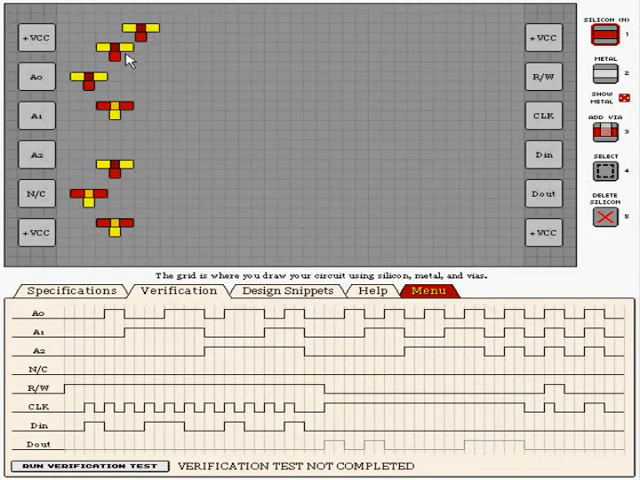
{"action": "left_click_drag", "start_coordinate": [128, 57], "coordinate": [155, 57]}
{"action": "key", "text": "Tab"}
{"action": "left_click", "coordinate": [140, 67]}
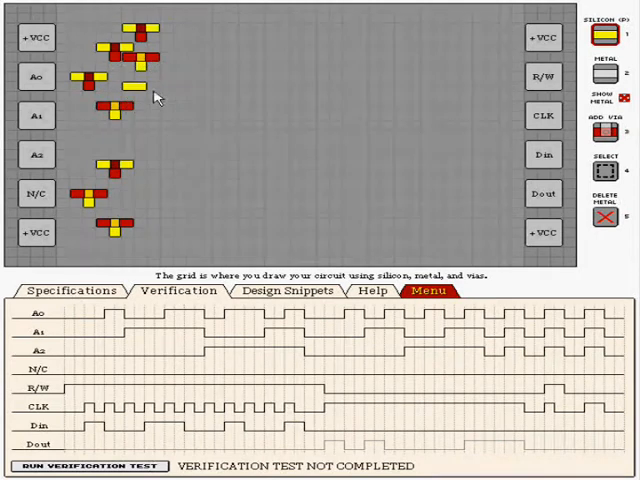
{"action": "left_click_drag", "start_coordinate": [126, 87], "coordinate": [155, 87]}
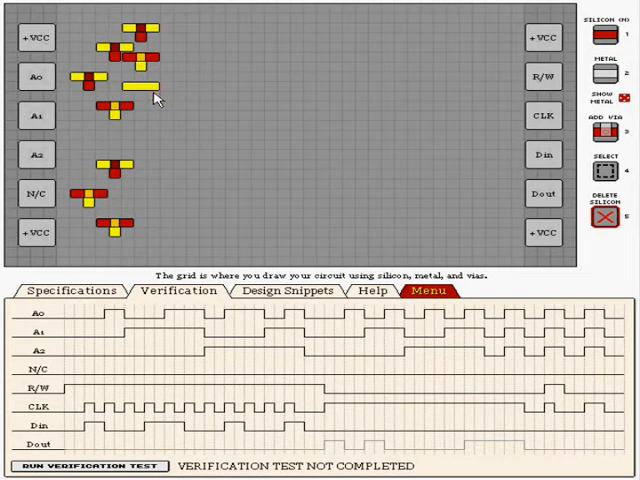
{"action": "left_click", "coordinate": [140, 96]}
Step: Extend crossed silicon gates along the A1 row and above the A2 gate
{"action": "left_click", "coordinate": [130, 106]}
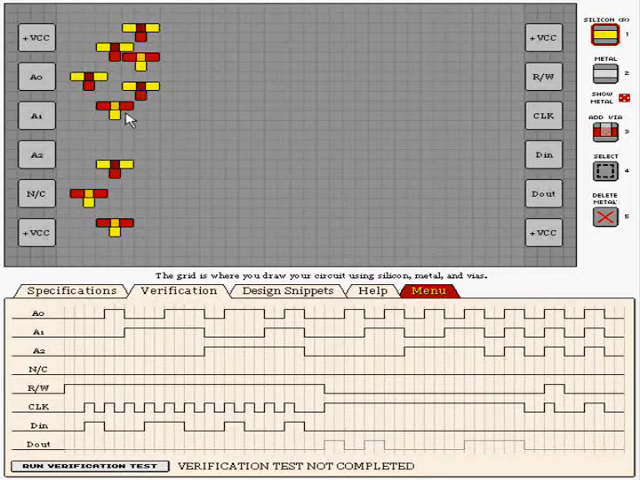
{"action": "left_click_drag", "start_coordinate": [126, 115], "coordinate": [155, 115]}
{"action": "left_click", "coordinate": [143, 123]}
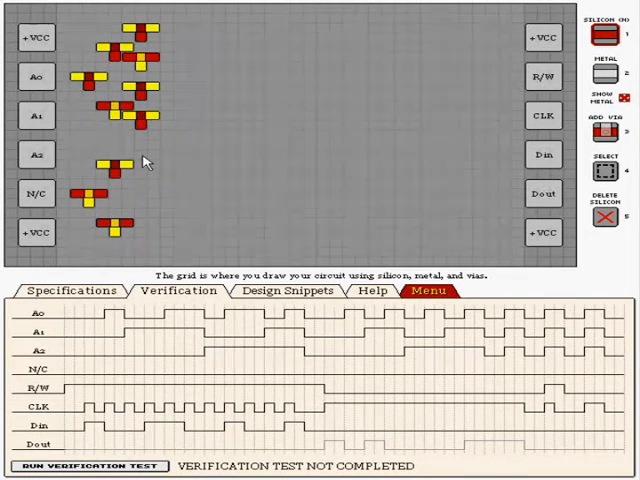
{"action": "left_click", "coordinate": [148, 146]}
{"action": "key", "text": "1"}
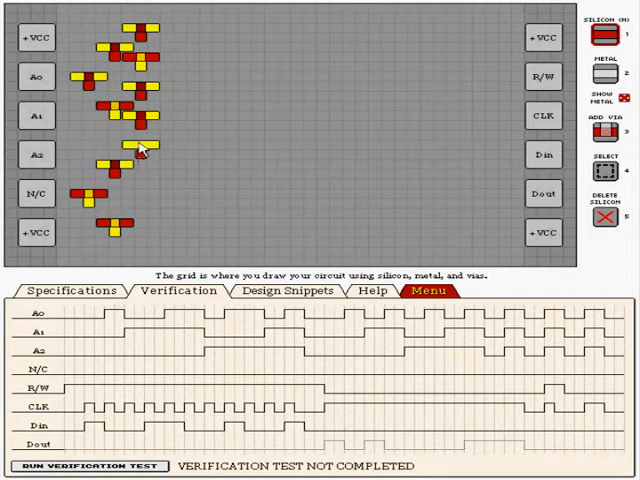
{"action": "left_click", "coordinate": [141, 153]}
Step: Add crossed gates on the A2 row, below the N/C gate, and an N row by the lower +VCC pad
{"action": "left_click_drag", "start_coordinate": [125, 176], "coordinate": [152, 176]}
{"action": "key", "text": "1"}
{"action": "left_click", "coordinate": [141, 181]}
{"action": "key", "text": "1"}
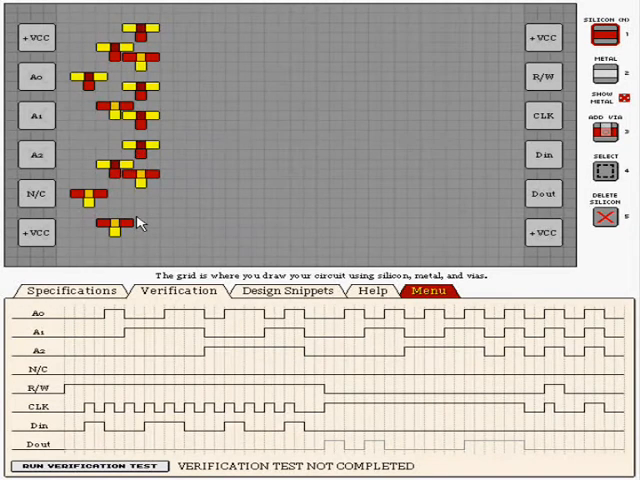
{"action": "left_click_drag", "start_coordinate": [125, 203], "coordinate": [155, 203]}
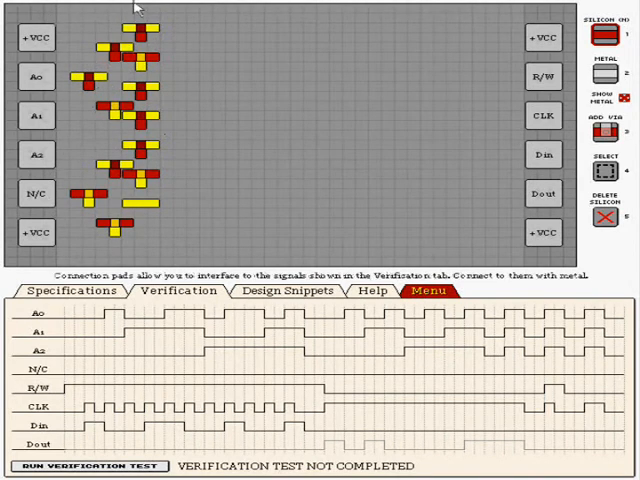
{"action": "left_click_drag", "start_coordinate": [143, 200], "coordinate": [143, 215]}
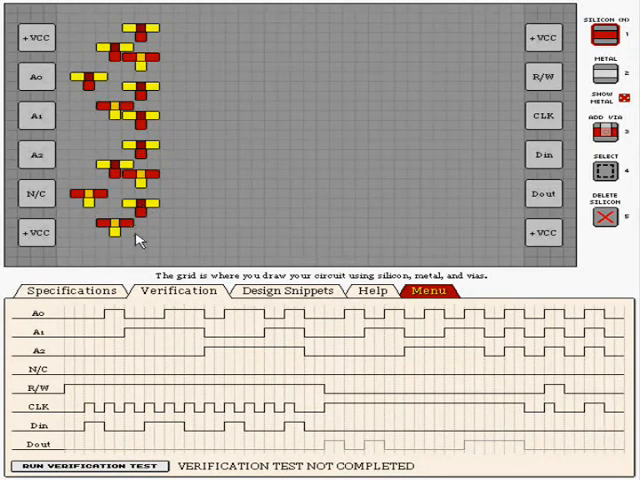
{"action": "left_click_drag", "start_coordinate": [131, 233], "coordinate": [154, 233]}
{"action": "key", "text": "shift"}
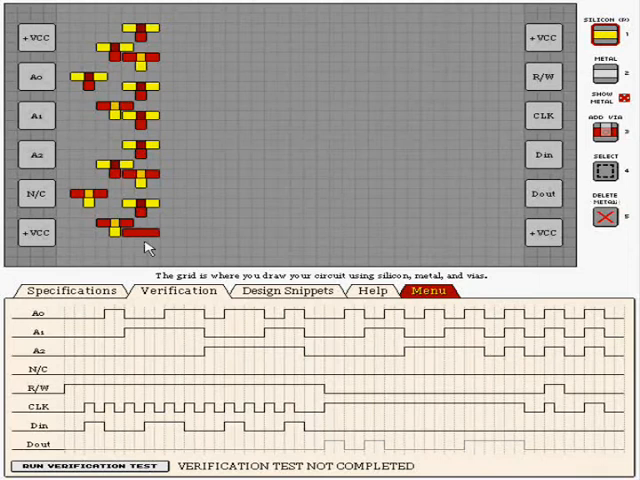
Step: Place vias up the decoder gate column from the lower gate to the top, plus one near A0
{"action": "key", "text": "shift"}
{"action": "key", "text": "3"}
{"action": "left_click", "coordinate": [128, 203]}
{"action": "left_click", "coordinate": [128, 164]}
{"action": "left_click", "coordinate": [128, 145]}
{"action": "left_click", "coordinate": [128, 115]}
{"action": "left_click", "coordinate": [128, 87]}
{"action": "left_click", "coordinate": [128, 48]}
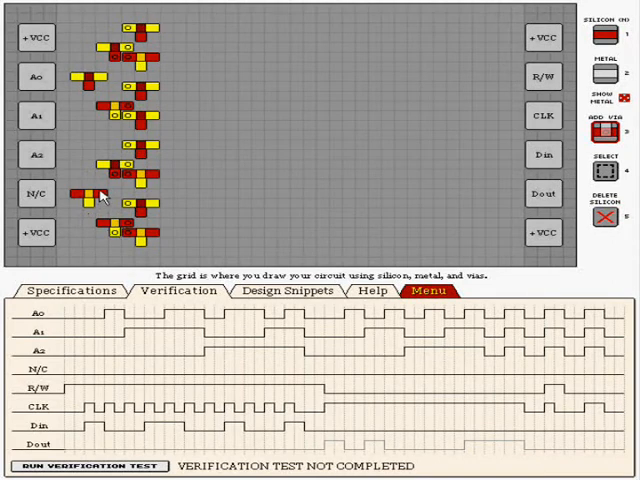
{"action": "left_click", "coordinate": [102, 222]}
{"action": "left_click", "coordinate": [103, 48]}
{"action": "left_click", "coordinate": [78, 196]}
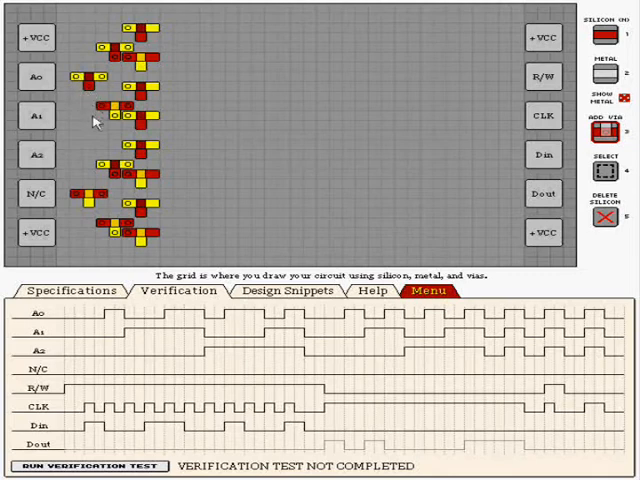
Step: Run a vertical metal line along the rightmost via column from bottom to top
{"action": "key", "text": "2"}
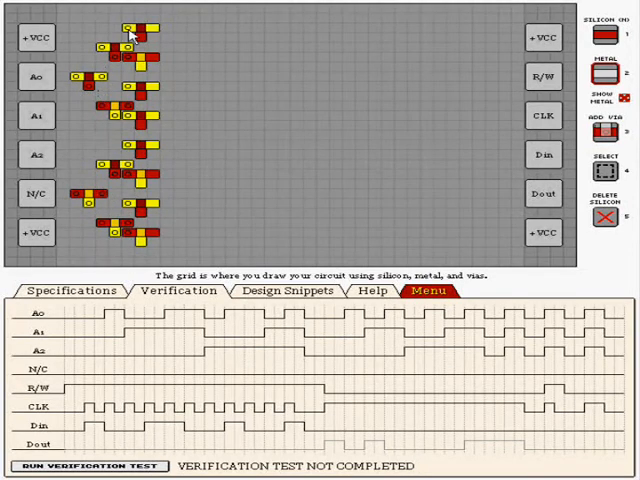
{"action": "key", "text": "3"}
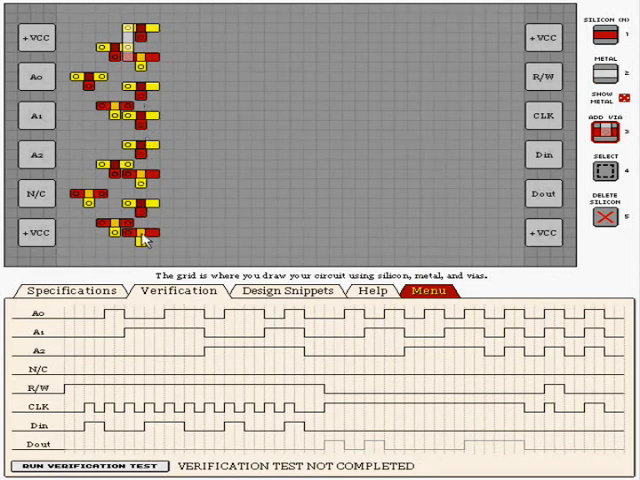
{"action": "key", "text": "2"}
{"action": "left_click_drag", "start_coordinate": [142, 236], "coordinate": [142, 40]}
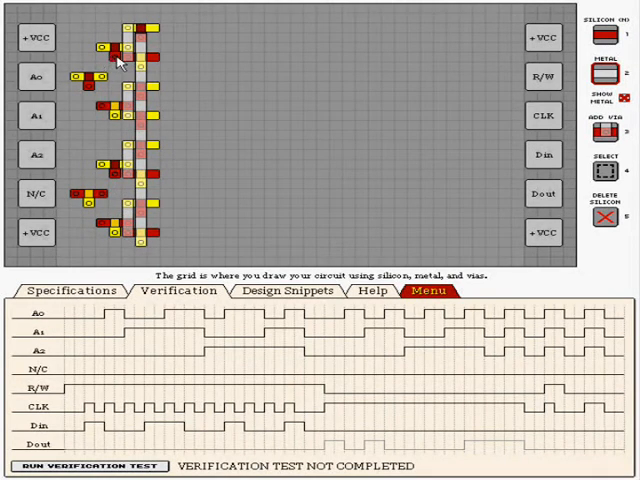
Step: Run metal down a second via column and up the left column into +VCC, then silicon from A0
{"action": "left_click_drag", "start_coordinate": [118, 60], "coordinate": [115, 170]}
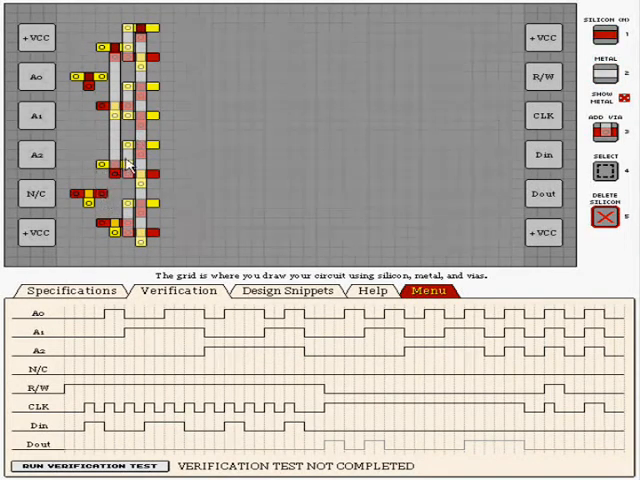
{"action": "left_click_drag", "start_coordinate": [115, 170], "coordinate": [115, 238]}
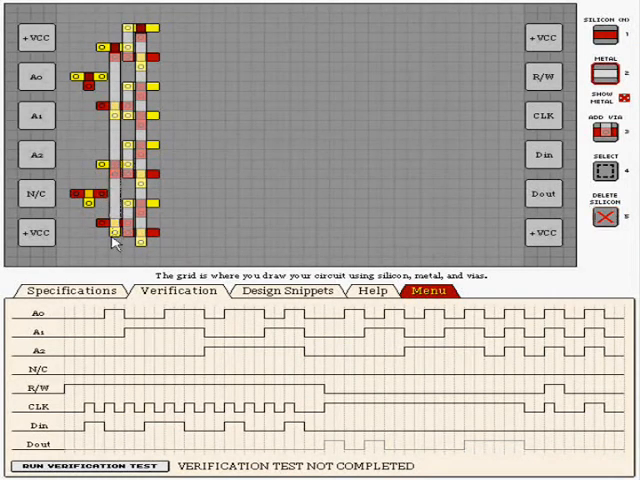
{"action": "mouse_move", "coordinate": [103, 76]}
{"action": "left_mouse_down"}
{"action": "mouse_move", "coordinate": [103, 215]}
{"action": "mouse_move", "coordinate": [90, 88]}
{"action": "left_mouse_up"}
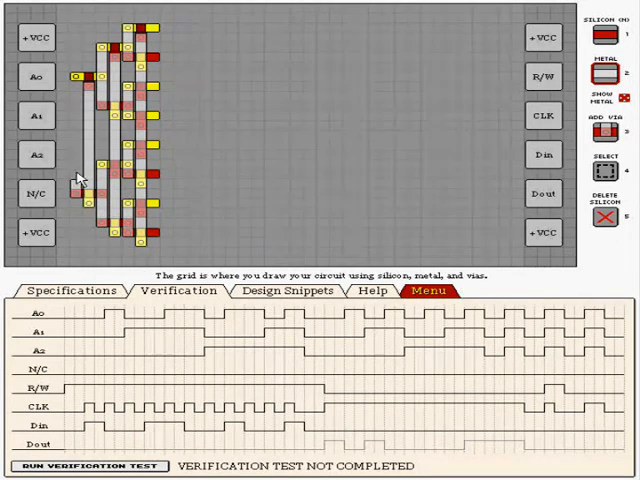
{"action": "left_click_drag", "start_coordinate": [78, 185], "coordinate": [40, 45]}
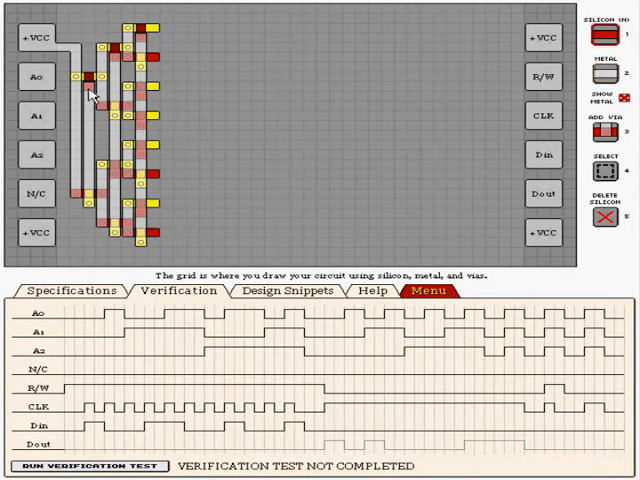
{"action": "mouse_move", "coordinate": [62, 87]}
{"action": "left_mouse_down"}
{"action": "mouse_move", "coordinate": [112, 118]}
{"action": "mouse_move", "coordinate": [60, 116]}
{"action": "left_mouse_up"}
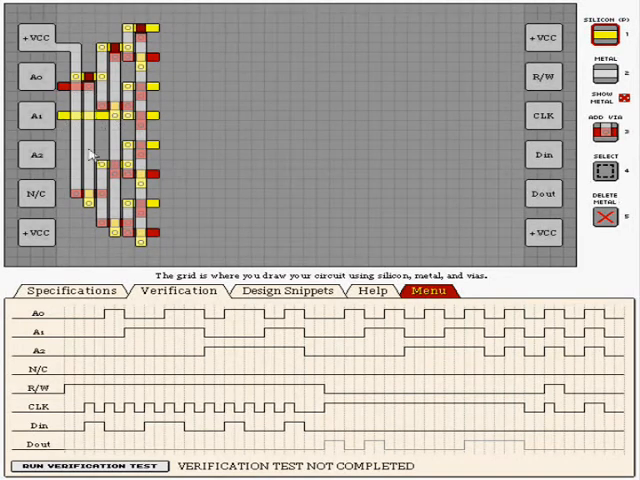
Step: Connect the A2 pad into the decoder column with an N-silicon strip
{"action": "key", "text": "Tab"}
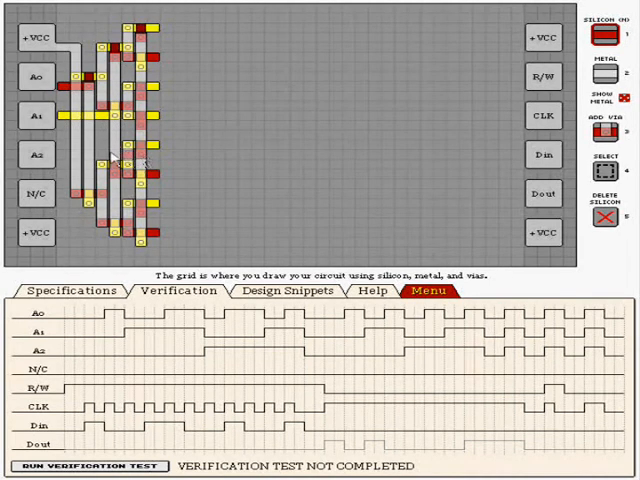
{"action": "left_click_drag", "start_coordinate": [108, 153], "coordinate": [62, 154]}
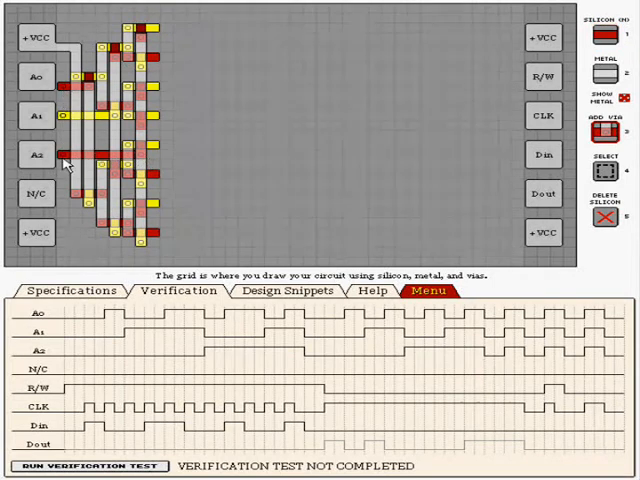
{"action": "key", "text": "2"}
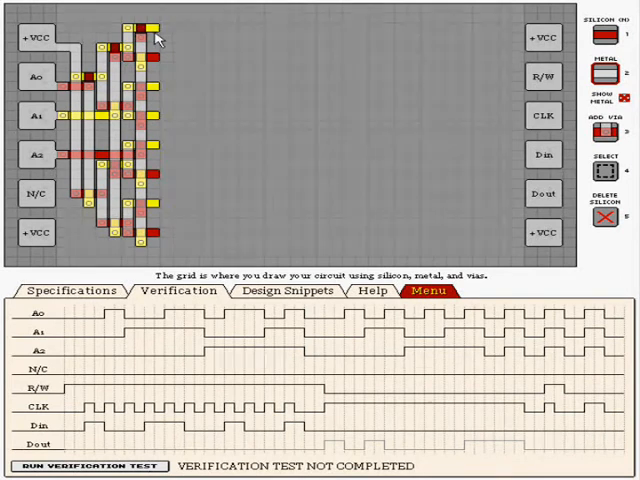
Step: Build the first N/P gate right of the top row and copy it onto the A1 row
{"action": "left_click_drag", "start_coordinate": [157, 40], "coordinate": [180, 40]}
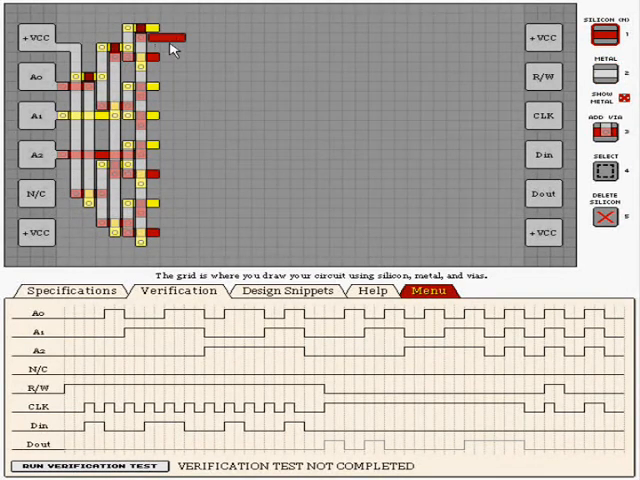
{"action": "key", "text": "1"}
{"action": "left_click", "coordinate": [168, 38]}
{"action": "key", "text": "1"}
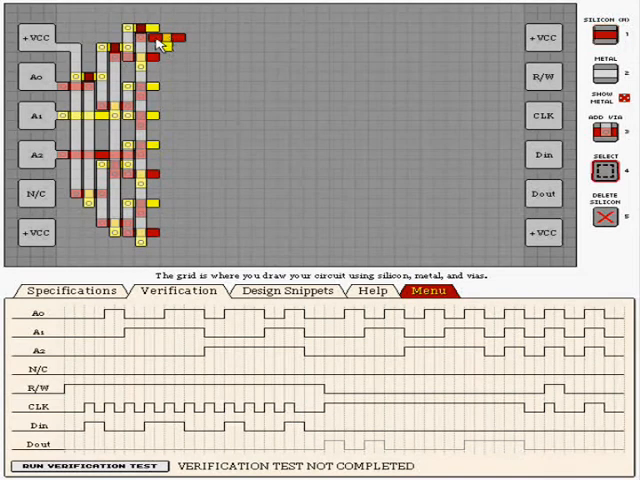
{"action": "key", "text": "4"}
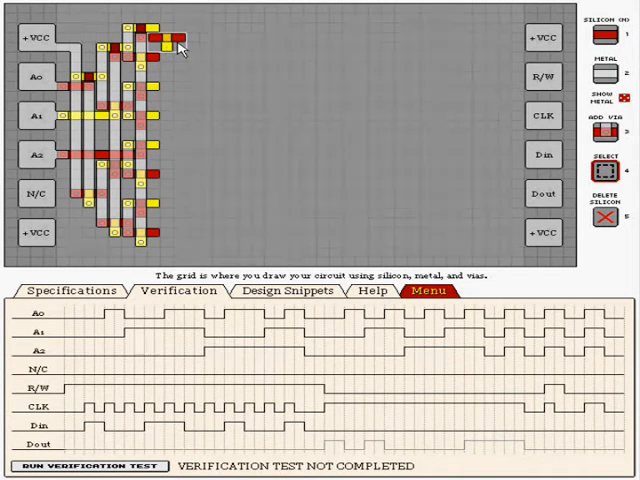
{"action": "left_click_drag", "start_coordinate": [185, 30], "coordinate": [165, 50]}
{"action": "key", "text": "1"}
{"action": "left_click_drag", "start_coordinate": [150, 95], "coordinate": [182, 95]}
Step: Rework the misplaced gate copy near the A2 row and delete stray silicon squares
{"action": "key", "text": "1"}
{"action": "left_click", "coordinate": [172, 98]}
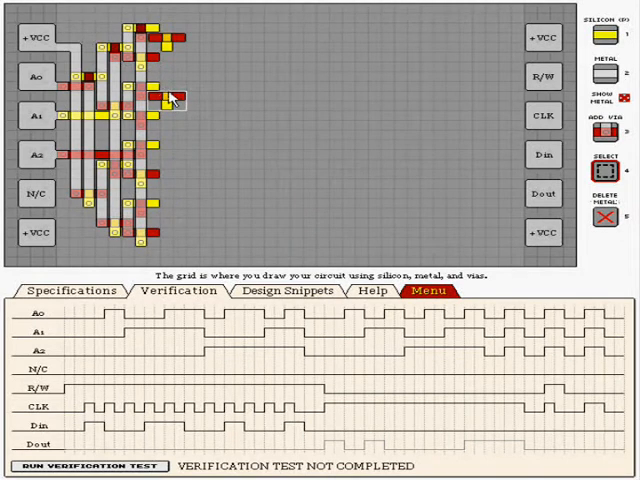
{"action": "left_click_drag", "start_coordinate": [150, 143], "coordinate": [178, 143]}
{"action": "left_click", "coordinate": [166, 138]}
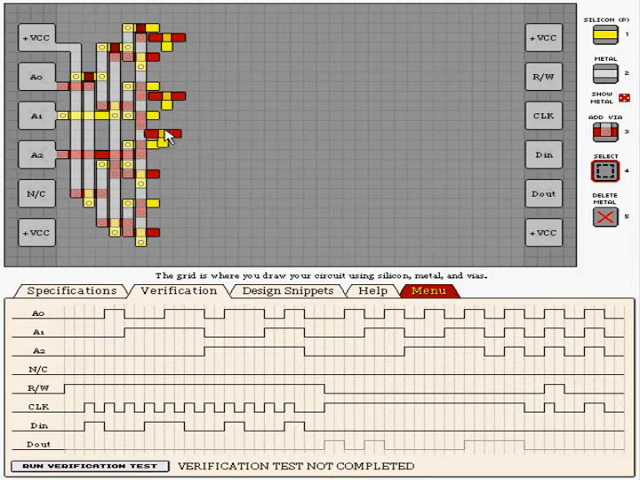
{"action": "left_click", "coordinate": [170, 136]}
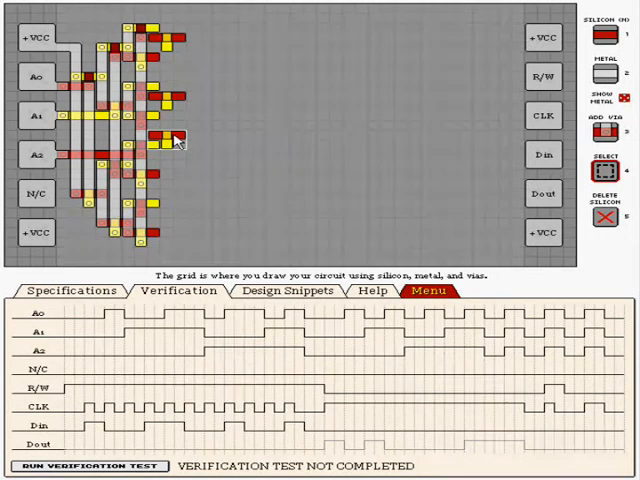
{"action": "left_click", "coordinate": [176, 139], "text": "shift"}
{"action": "key", "text": "Tab"}
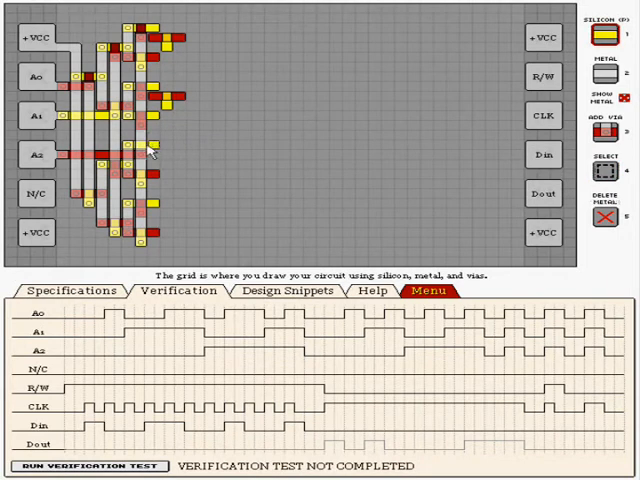
{"action": "left_click", "coordinate": [154, 146]}
{"action": "key", "text": "Tab"}
{"action": "key", "text": "shift"}
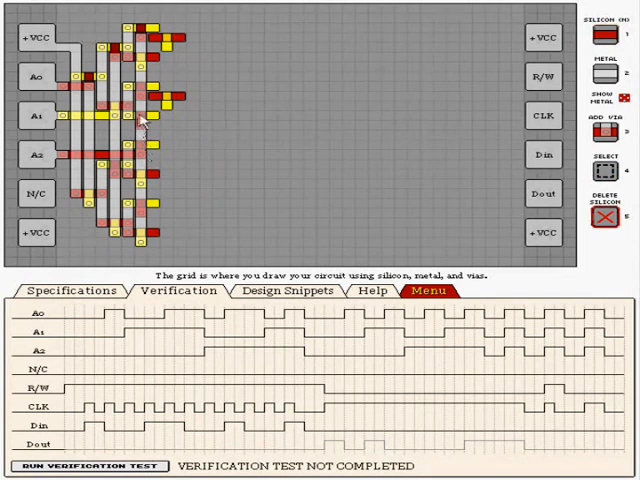
{"action": "left_click", "coordinate": [153, 117]}
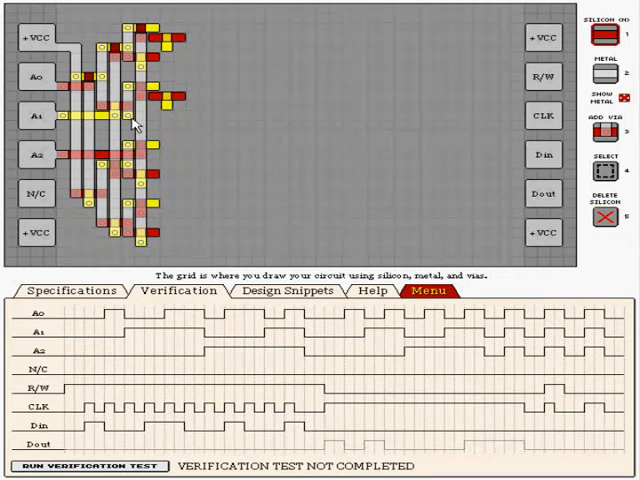
{"action": "key", "text": "5"}
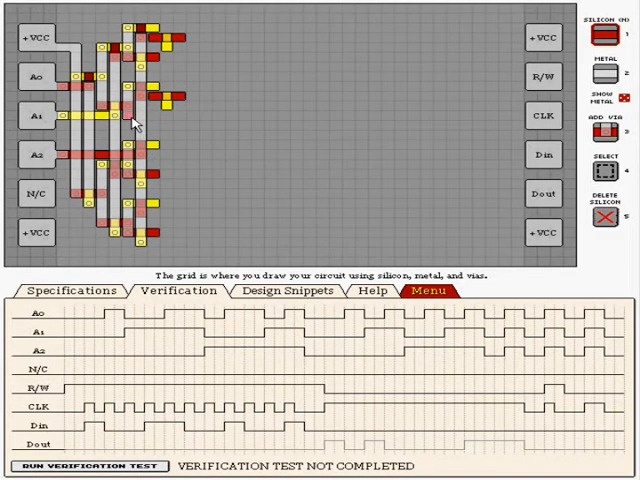
{"action": "key", "text": "1"}
{"action": "key", "text": "1"}
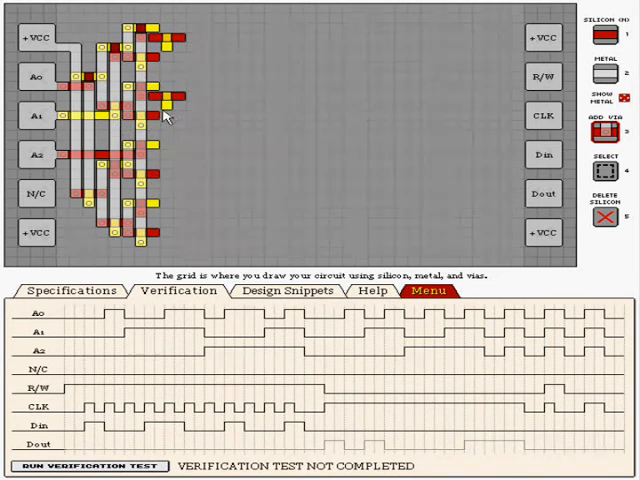
Step: Copy the gate onto the A2 and bottom rows and make the lower gate cells P-type
{"action": "key", "text": "4"}
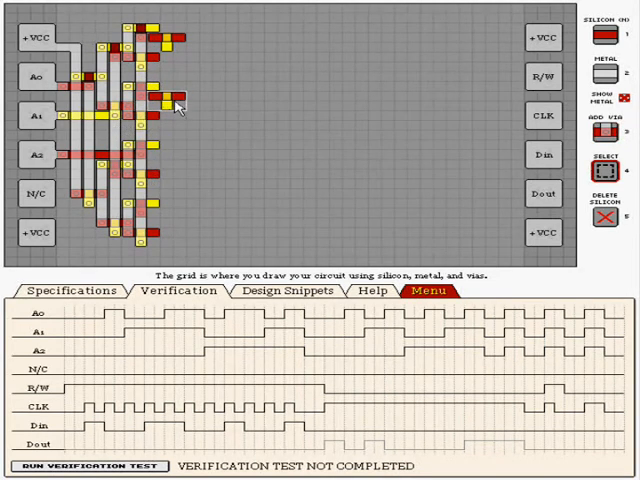
{"action": "left_click_drag", "start_coordinate": [178, 105], "coordinate": [172, 160]}
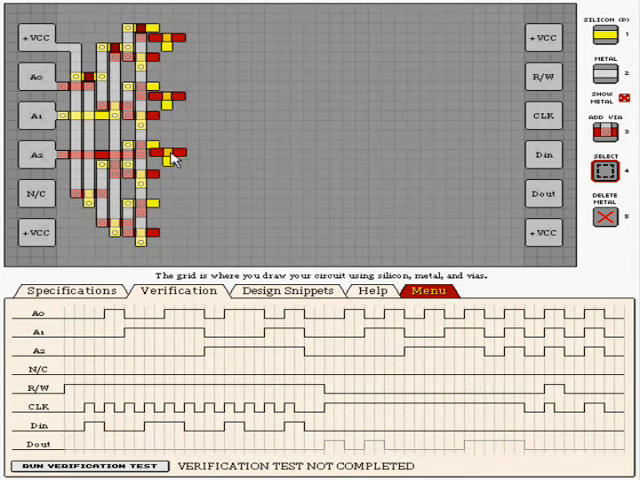
{"action": "left_click_drag", "start_coordinate": [175, 158], "coordinate": [175, 215]}
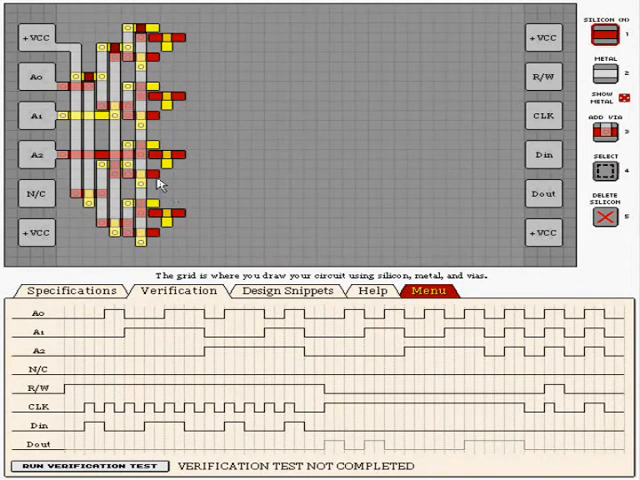
{"action": "left_click_drag", "start_coordinate": [170, 175], "coordinate": [168, 246]}
{"action": "left_click", "coordinate": [168, 237]}
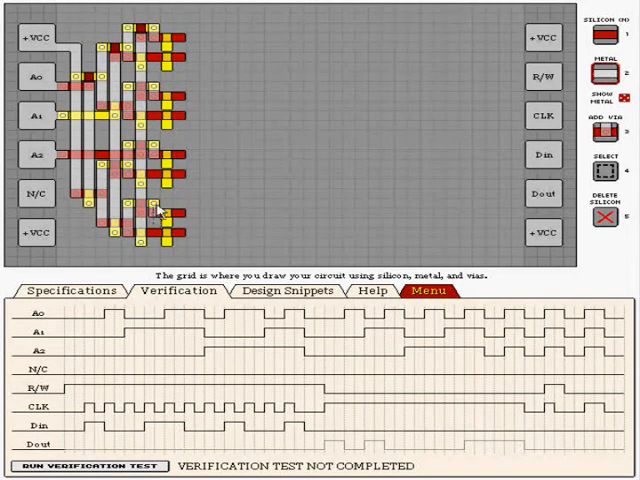
{"action": "key", "text": "2"}
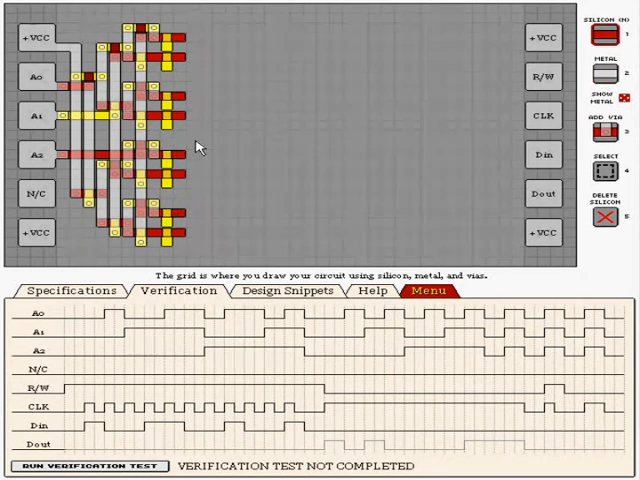
Step: Extend the silicon loop rightward along the top gate row and select the finished block
{"action": "mouse_move", "coordinate": [186, 41]}
{"action": "left_mouse_down"}
{"action": "mouse_move", "coordinate": [230, 56]}
{"action": "mouse_move", "coordinate": [230, 42]}
{"action": "mouse_move", "coordinate": [277, 40]}
{"action": "left_mouse_up"}
{"action": "left_click", "coordinate": [270, 28]}
{"action": "key", "text": "2"}
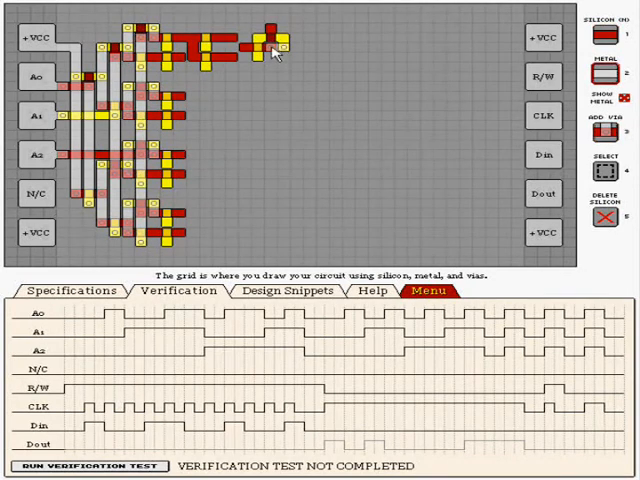
{"action": "mouse_move", "coordinate": [240, 42]}
{"action": "left_mouse_down"}
{"action": "mouse_move", "coordinate": [246, 35]}
{"action": "mouse_move", "coordinate": [265, 35]}
{"action": "left_mouse_up"}
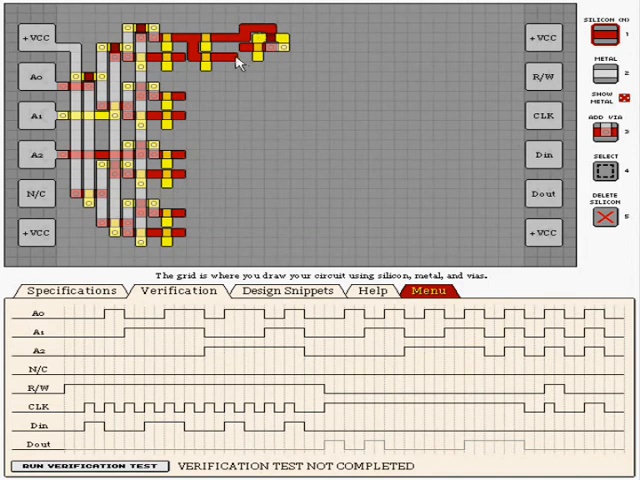
{"action": "key", "text": "2"}
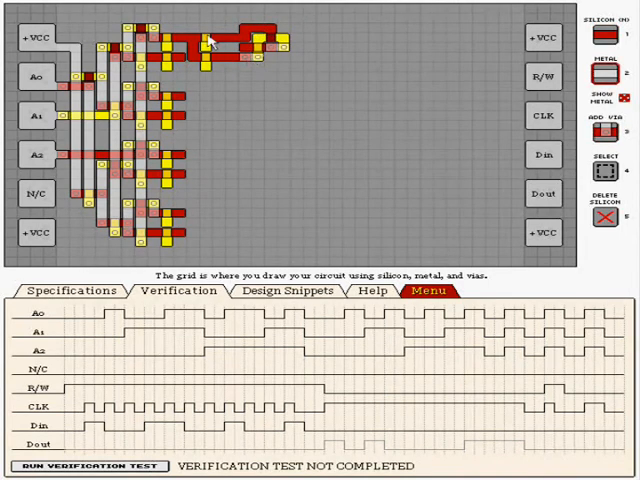
{"action": "key", "text": "4"}
{"action": "left_click_drag", "start_coordinate": [193, 27], "coordinate": [280, 70]}
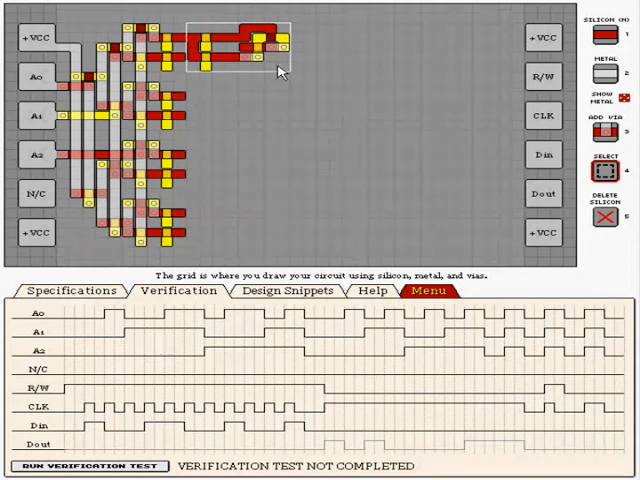
Step: Copy the gate block onto rows two to four and into a second column of four on the right
{"action": "left_click_drag", "start_coordinate": [255, 52], "coordinate": [250, 160]}
{"action": "left_click_drag", "start_coordinate": [186, 143], "coordinate": [292, 186]}
{"action": "mouse_move", "coordinate": [250, 162]}
{"action": "left_mouse_down"}
{"action": "mouse_move", "coordinate": [238, 215]}
{"action": "mouse_move", "coordinate": [388, 220]}
{"action": "left_mouse_up"}
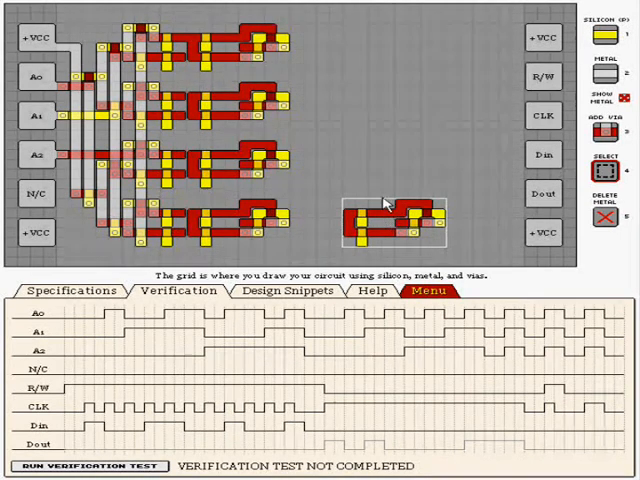
{"action": "left_click_drag", "start_coordinate": [386, 214], "coordinate": [385, 105]}
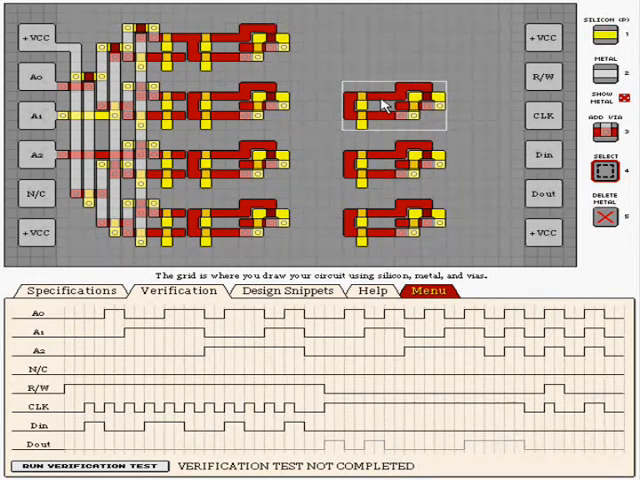
{"action": "left_click_drag", "start_coordinate": [385, 105], "coordinate": [380, 45]}
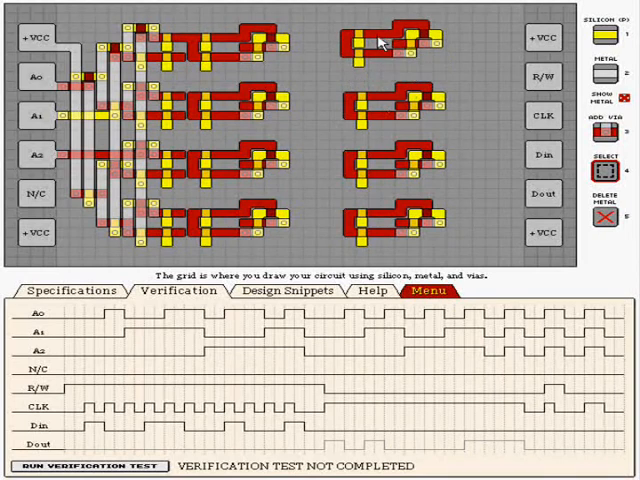
{"action": "left_click", "coordinate": [290, 89]}
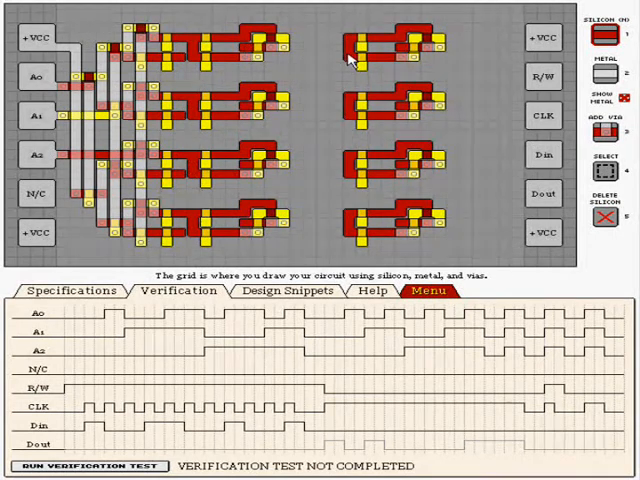
Step: Draw a short metal stub on the top gate and a trial metal wire along the top edge
{"action": "key", "text": "2"}
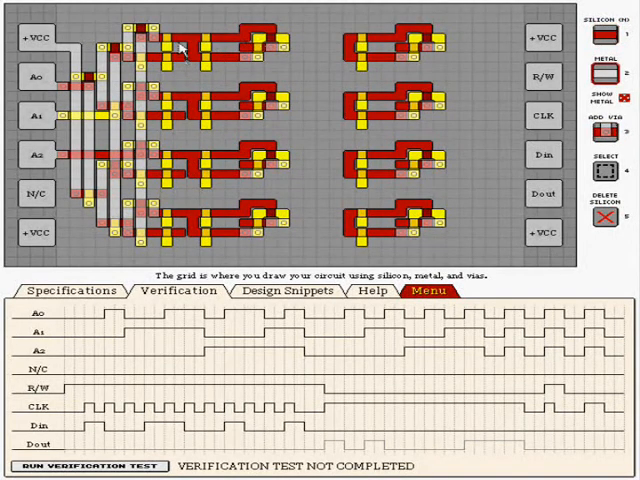
{"action": "left_click_drag", "start_coordinate": [180, 28], "coordinate": [181, 55]}
{"action": "key", "text": "3"}
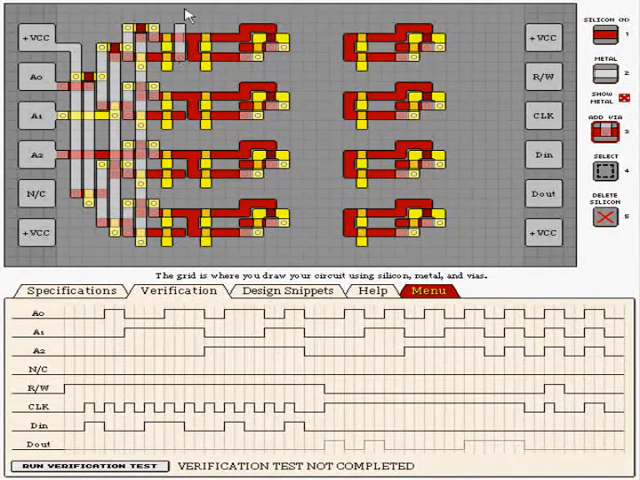
{"action": "key", "text": "2"}
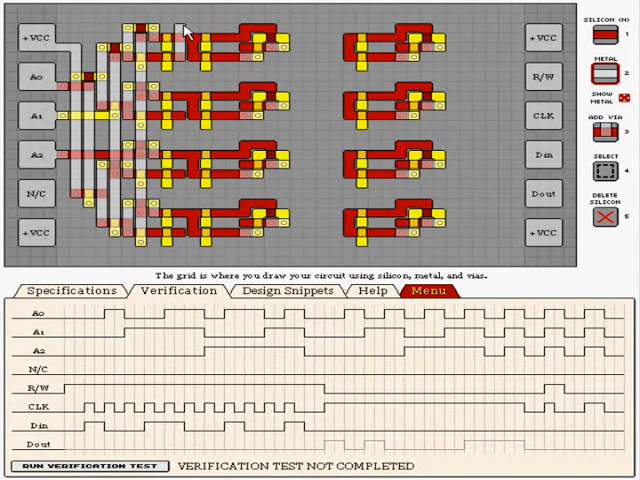
{"action": "mouse_move", "coordinate": [183, 12]}
{"action": "left_mouse_down"}
{"action": "mouse_move", "coordinate": [348, 14]}
{"action": "mouse_move", "coordinate": [348, 38]}
{"action": "left_mouse_up"}
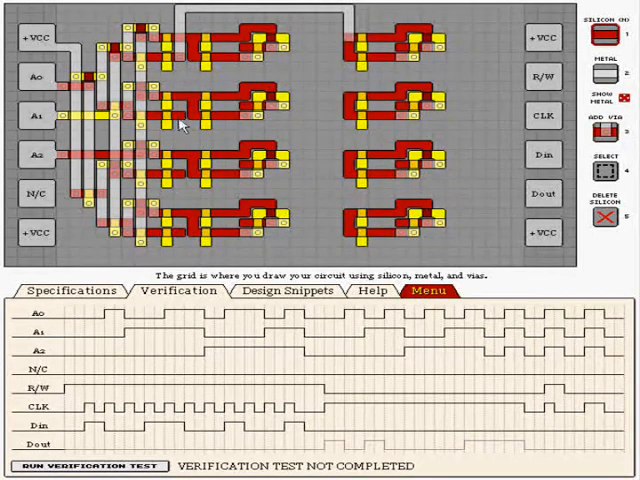
Step: Add a small silicon stub on the second row and erase the trial top wire
{"action": "left_click_drag", "start_coordinate": [181, 121], "coordinate": [183, 143]}
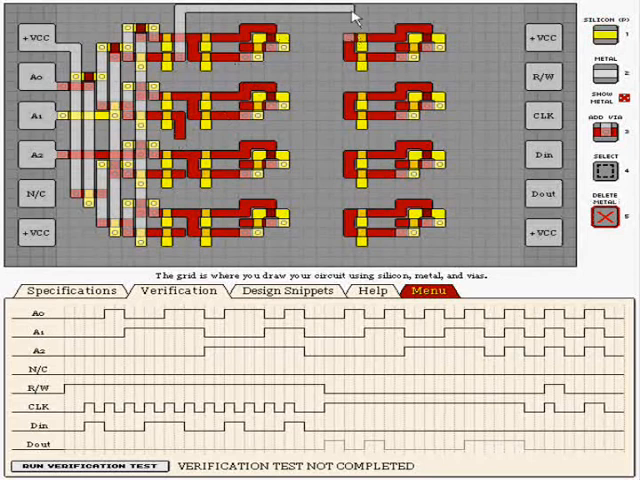
{"action": "left_click_drag", "start_coordinate": [345, 12], "coordinate": [300, 12]}
{"action": "left_click_drag", "start_coordinate": [258, 12], "coordinate": [183, 30]}
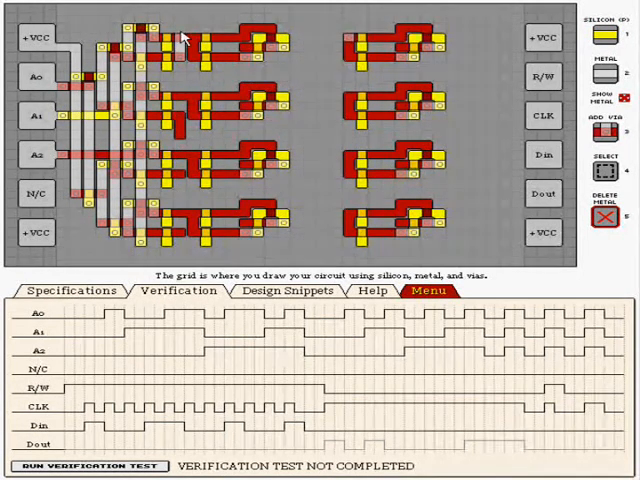
{"action": "key", "text": "Tab"}
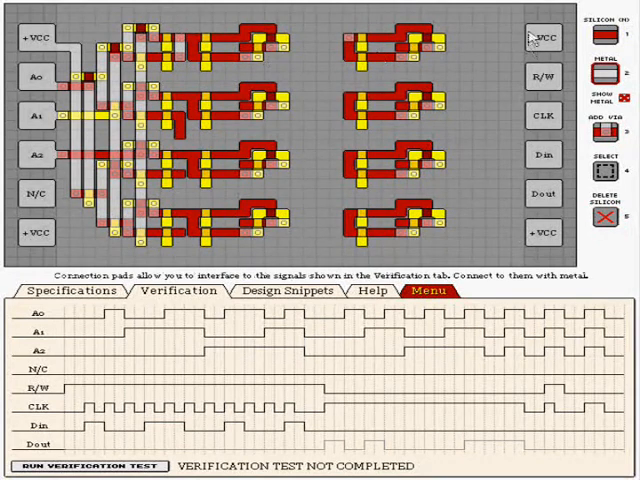
Step: Run metal from the right +VCC pad down the right cell column to row four, ending in a via
{"action": "mouse_move", "coordinate": [528, 37]}
{"action": "left_mouse_down"}
{"action": "mouse_move", "coordinate": [460, 35]}
{"action": "mouse_move", "coordinate": [405, 52]}
{"action": "left_mouse_up"}
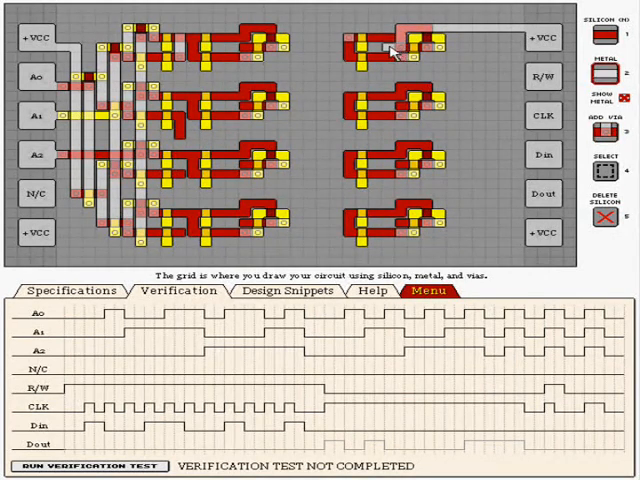
{"action": "left_click_drag", "start_coordinate": [400, 52], "coordinate": [390, 160]}
{"action": "left_click_drag", "start_coordinate": [388, 207], "coordinate": [388, 225]}
{"action": "key", "text": "3"}
{"action": "left_click", "coordinate": [410, 232]}
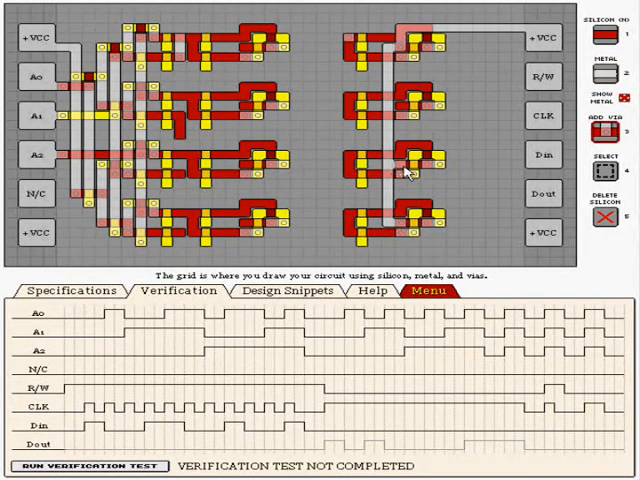
{"action": "key", "text": "2"}
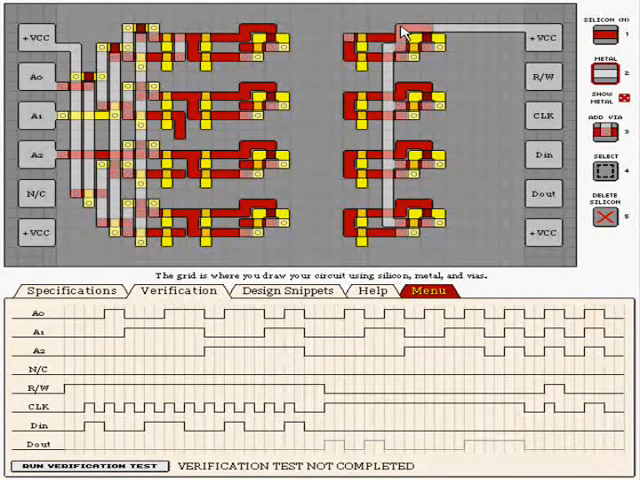
Step: Extend the top power wire leftward down the left cell column, toggling via and silicon tools
{"action": "mouse_move", "coordinate": [404, 30]}
{"action": "left_mouse_down"}
{"action": "mouse_move", "coordinate": [250, 30]}
{"action": "mouse_move", "coordinate": [234, 95]}
{"action": "mouse_move", "coordinate": [236, 221]}
{"action": "mouse_move", "coordinate": [243, 228]}
{"action": "left_mouse_up"}
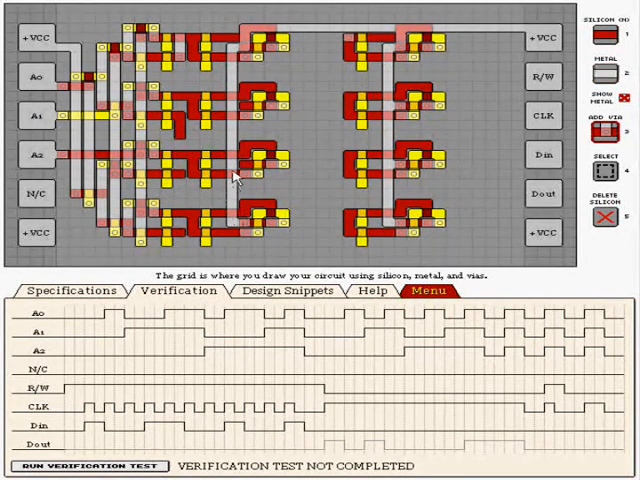
{"action": "key", "text": "3"}
{"action": "key", "text": "2"}
{"action": "key", "text": "3"}
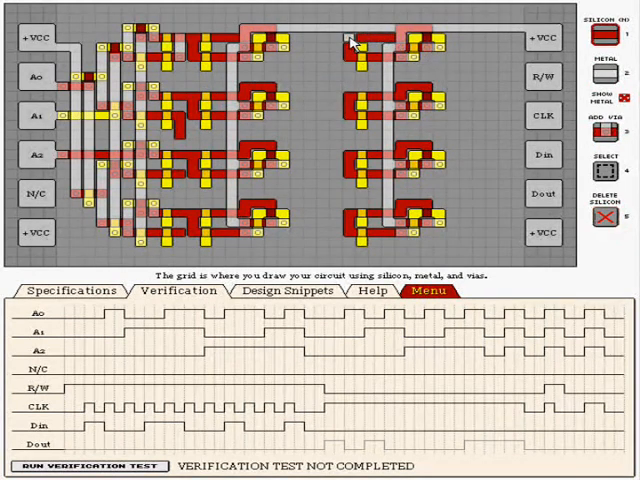
{"action": "key", "text": "1"}
{"action": "key", "text": "1"}
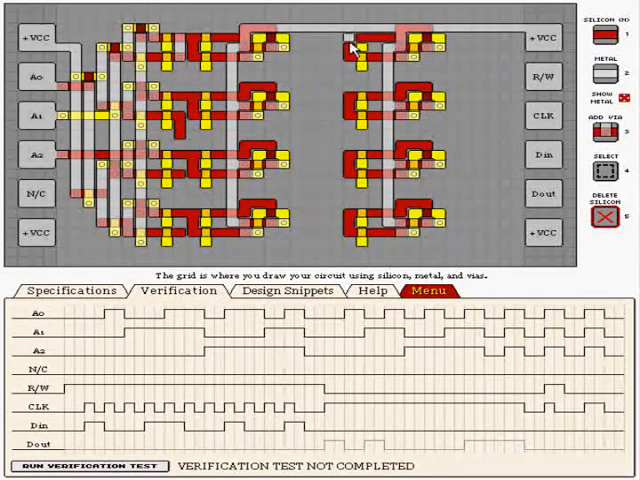
{"action": "key", "text": "1"}
{"action": "key", "text": "1"}
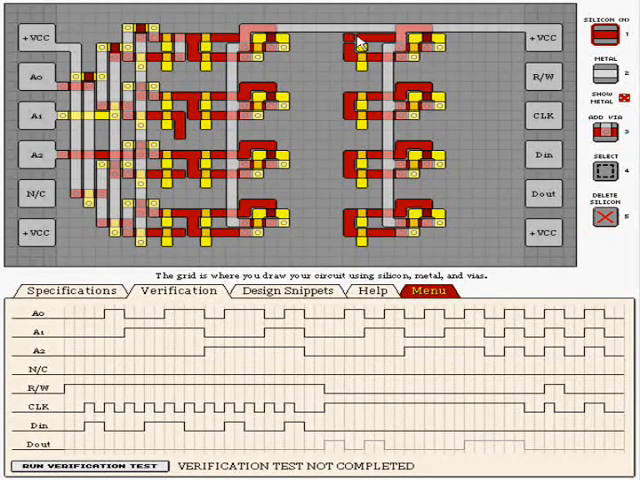
{"action": "key", "text": "1"}
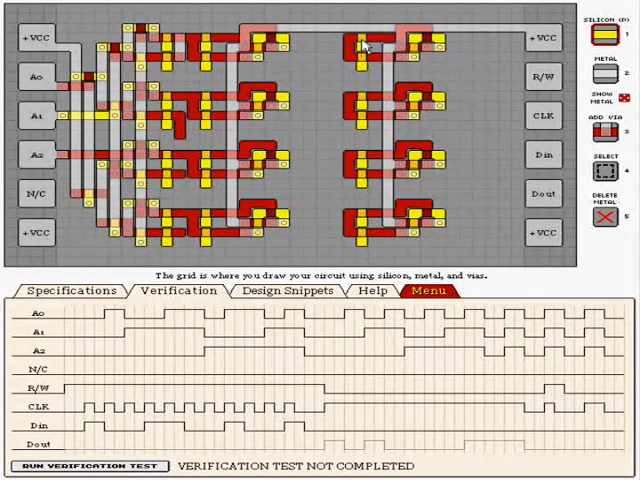
{"action": "key", "text": "1"}
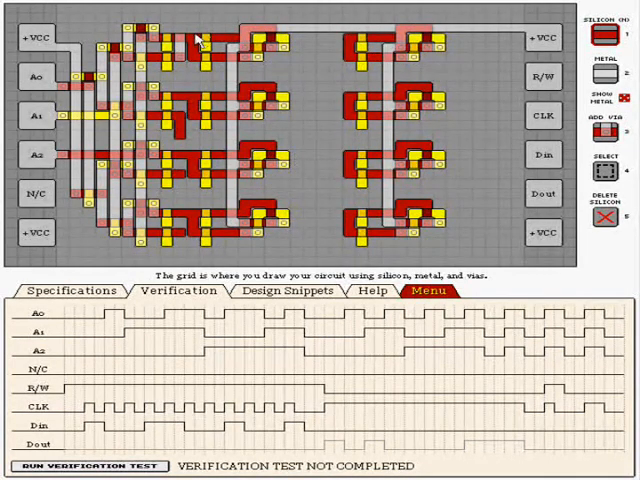
Step: Route a metal wire from the top gate stub rightward along the grid's top edge
{"action": "key", "text": "2"}
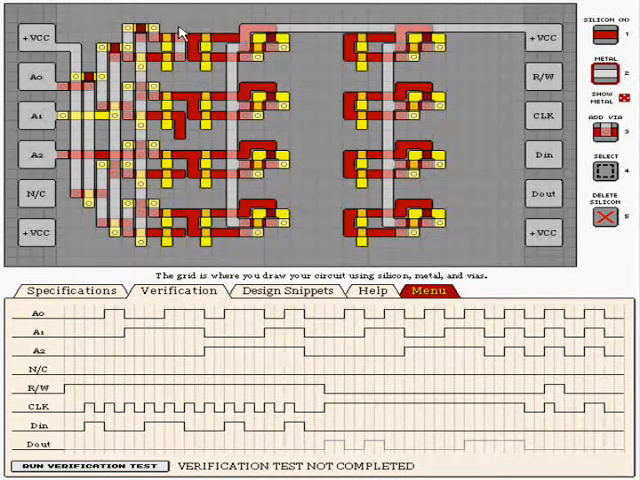
{"action": "left_click_drag", "start_coordinate": [181, 12], "coordinate": [355, 12]}
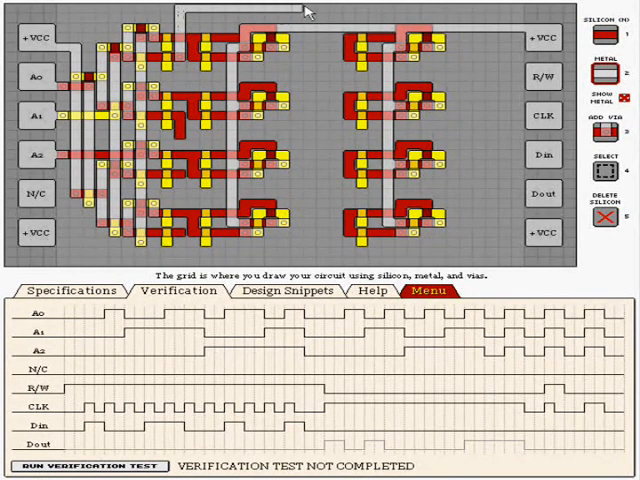